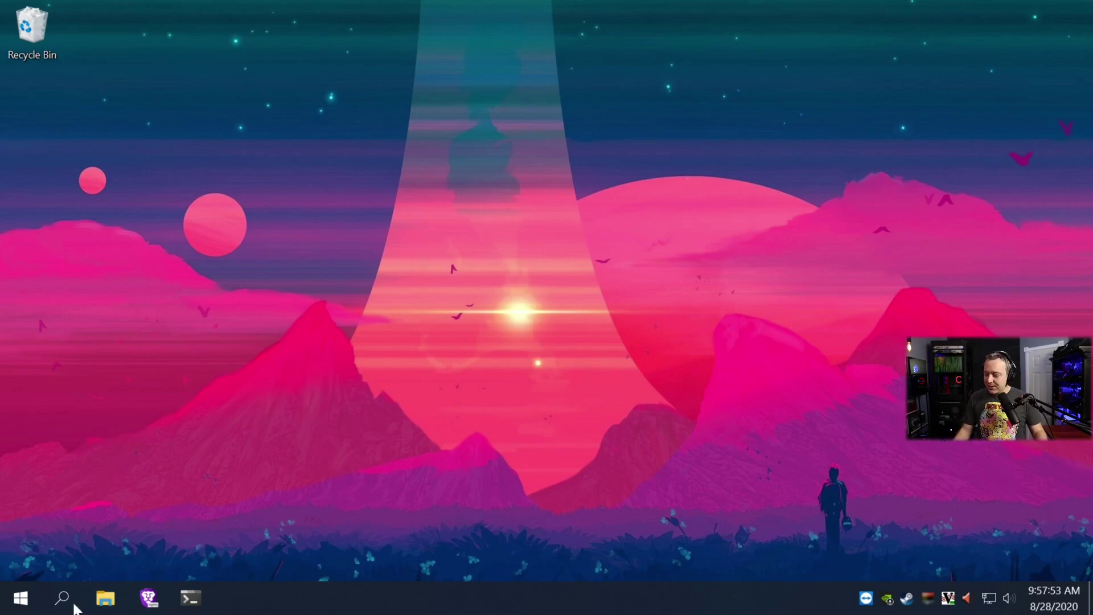
- Search the Start menu for 'task' and launch Task Scheduler
left_click(20, 598)
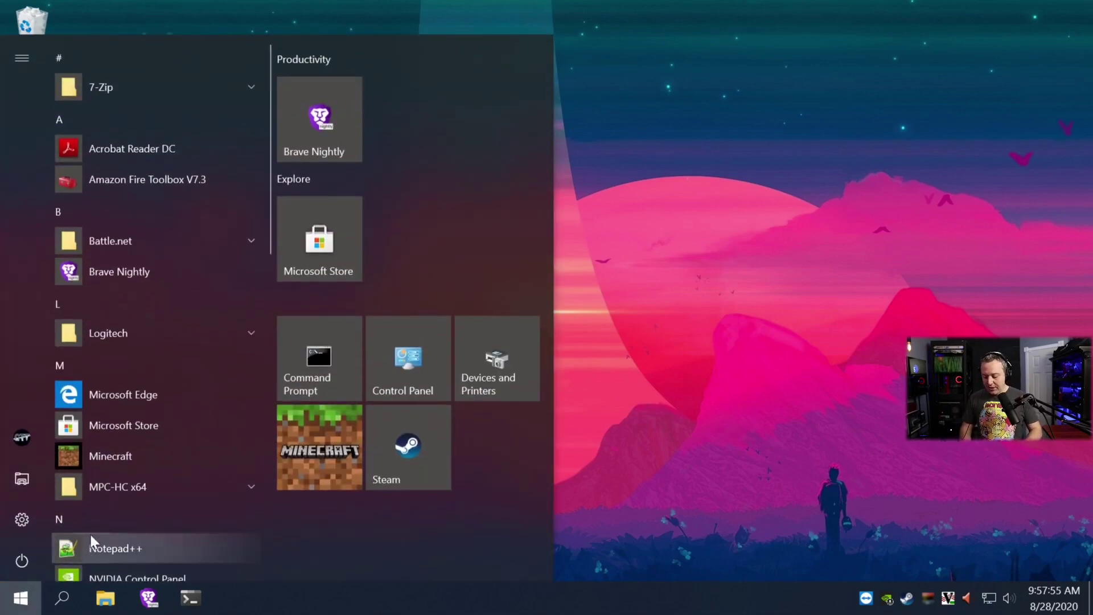
type("task")
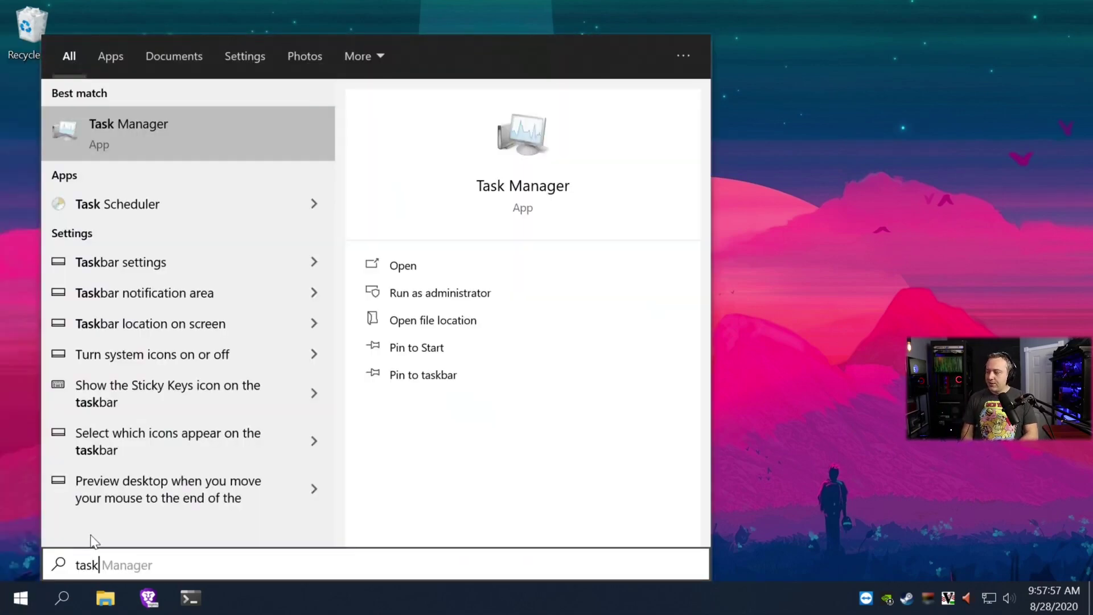
key("Down")
key("Escape")
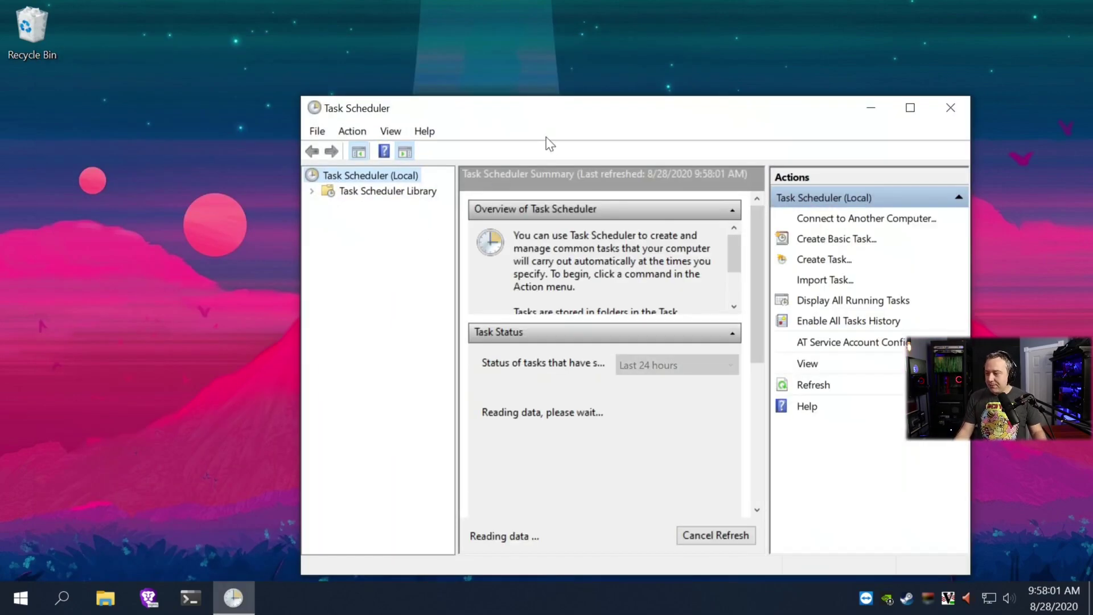
- Maximize the window and show the Task Scheduler Library's tasks with a wider Name column
double_click(596, 119)
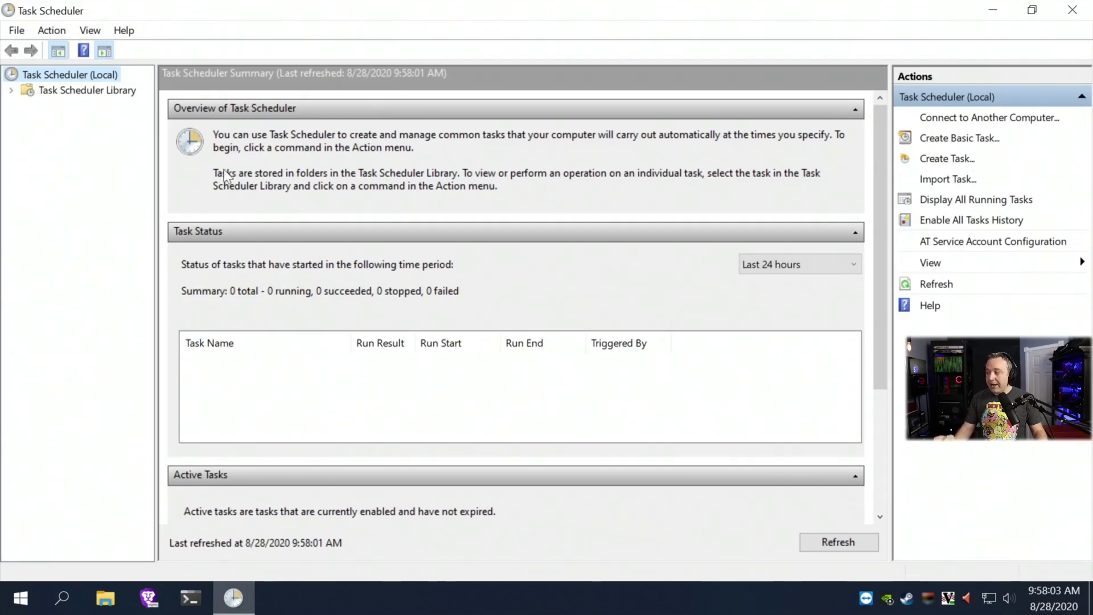
left_click_drag(154, 188, 231, 188)
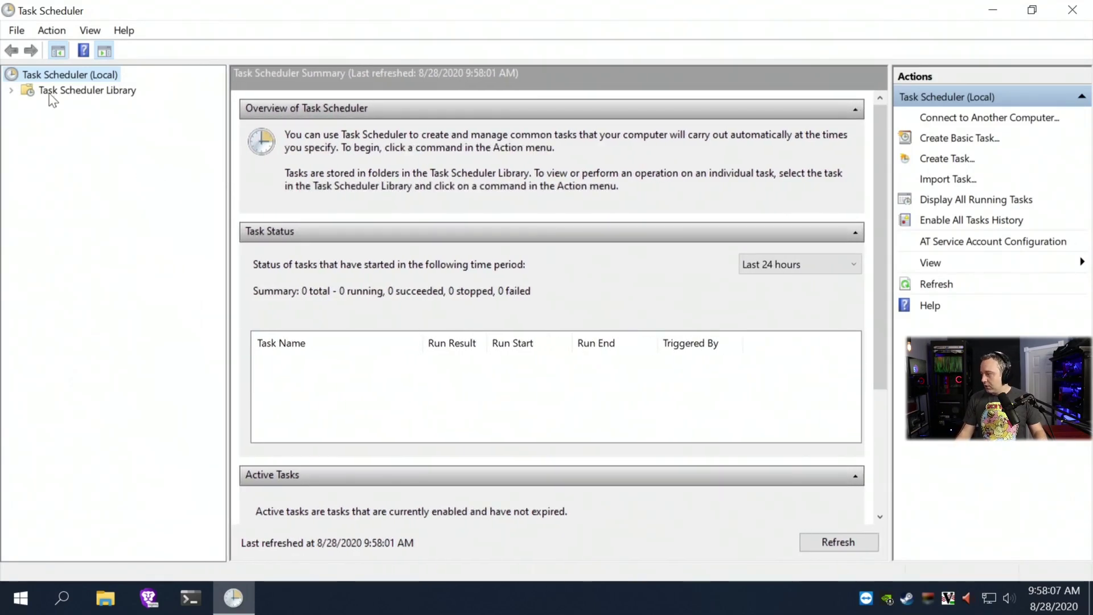
left_click(11, 90)
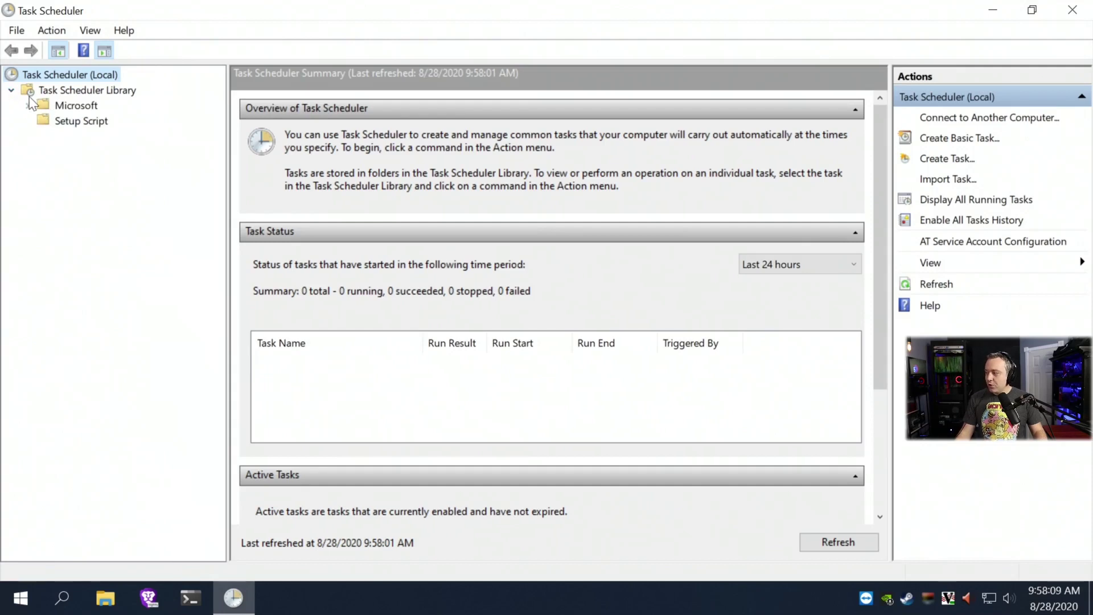
left_click(27, 91)
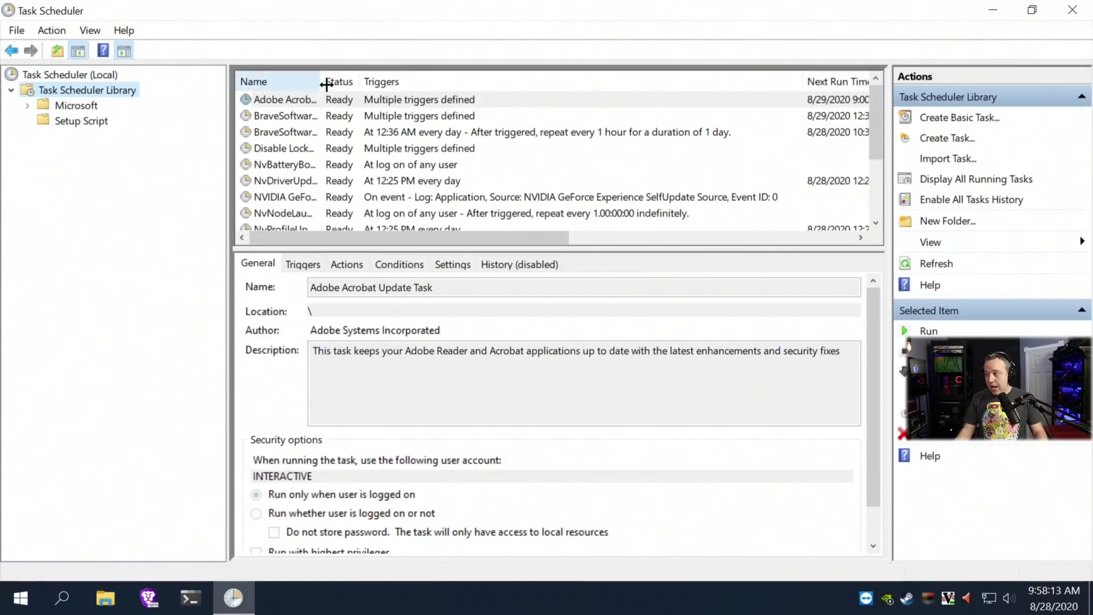
left_click_drag(321, 81, 401, 83)
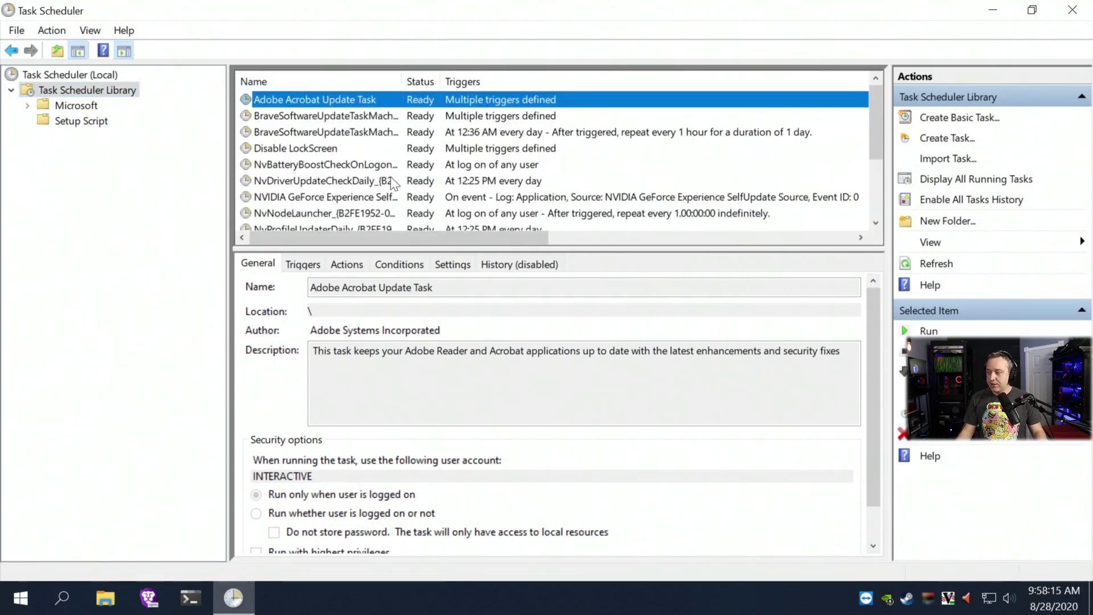
- Delete the Disable LockScreen task
left_click(304, 149)
right_click(304, 149)
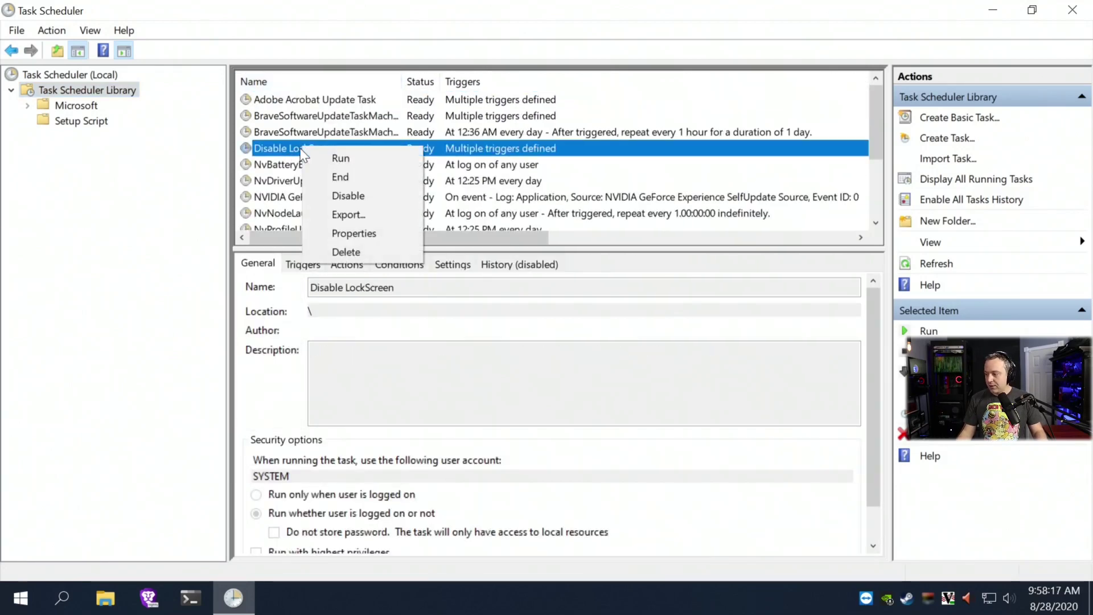
left_click(347, 251)
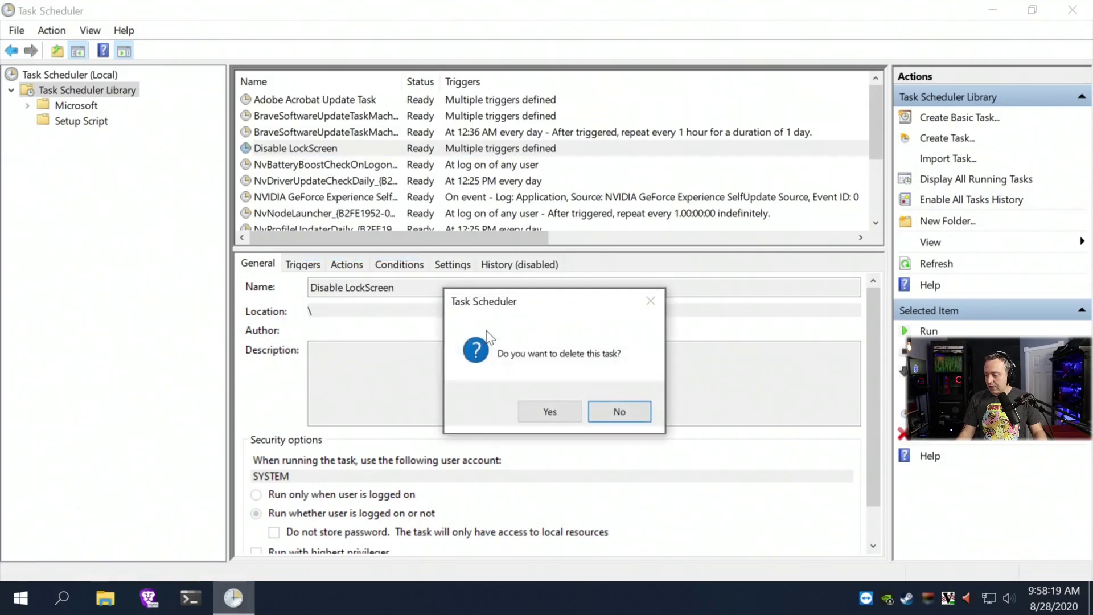
left_click(552, 407)
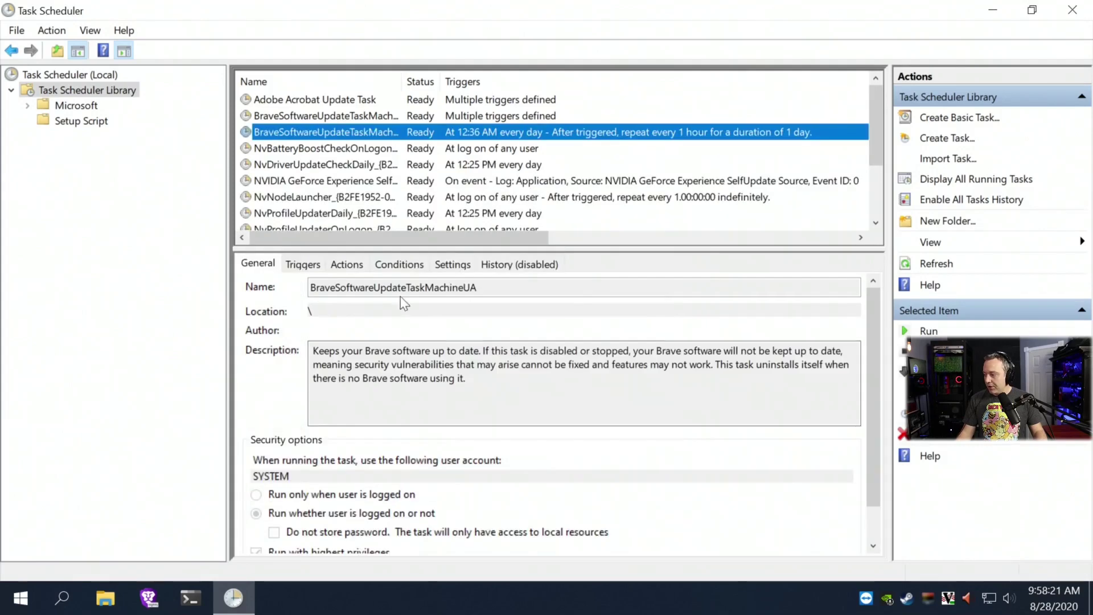
- Delete the four NvTmRep_CrashReport tasks and open a blank Create Task dialog
left_click(299, 164)
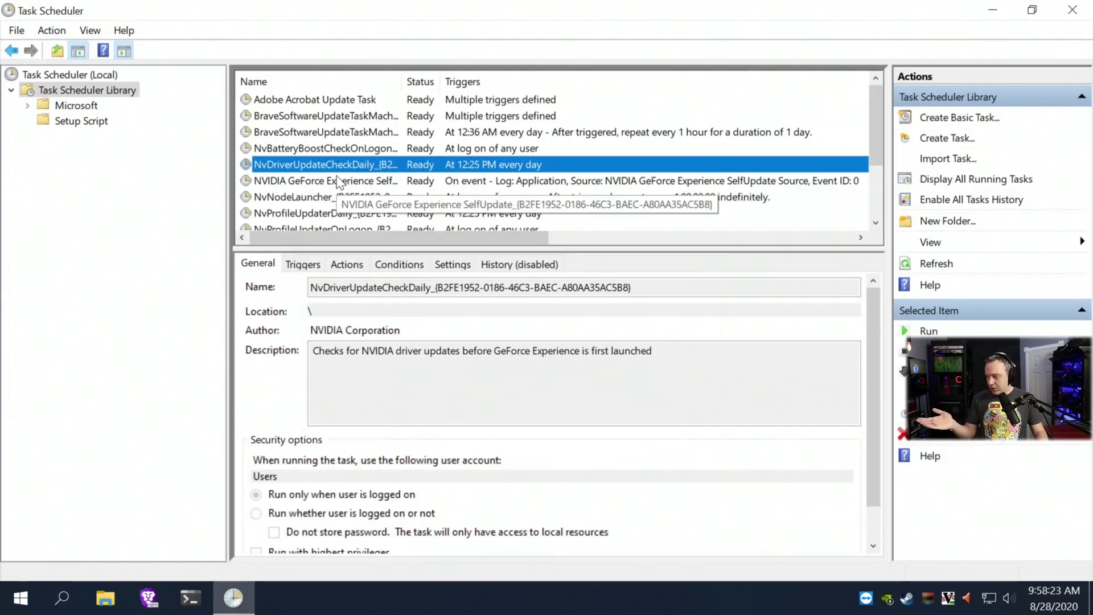
scroll(325, 182, "down", 2)
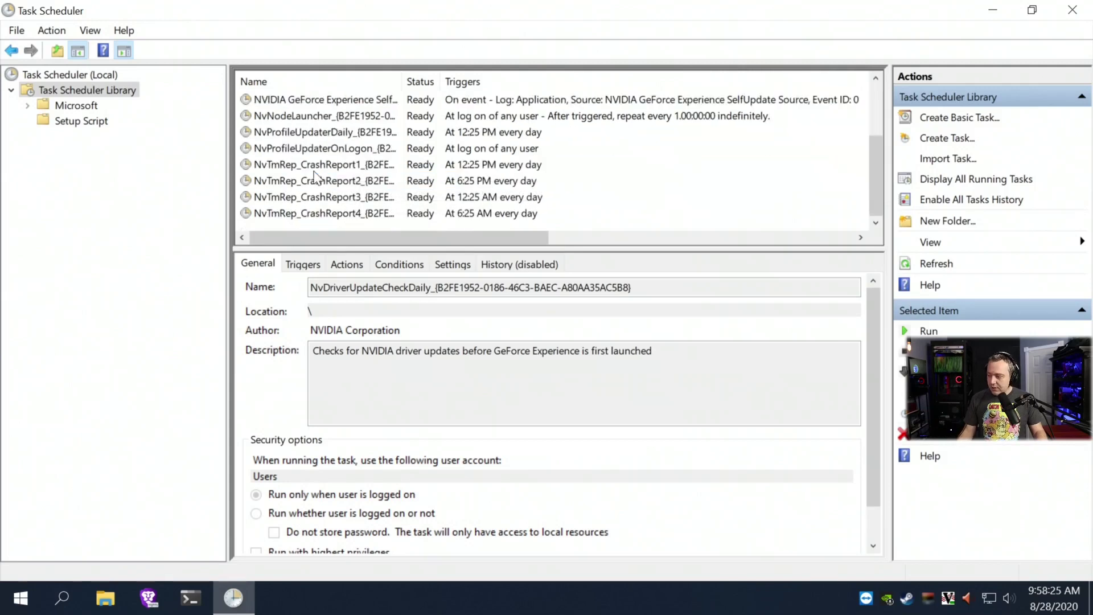
left_click(305, 165)
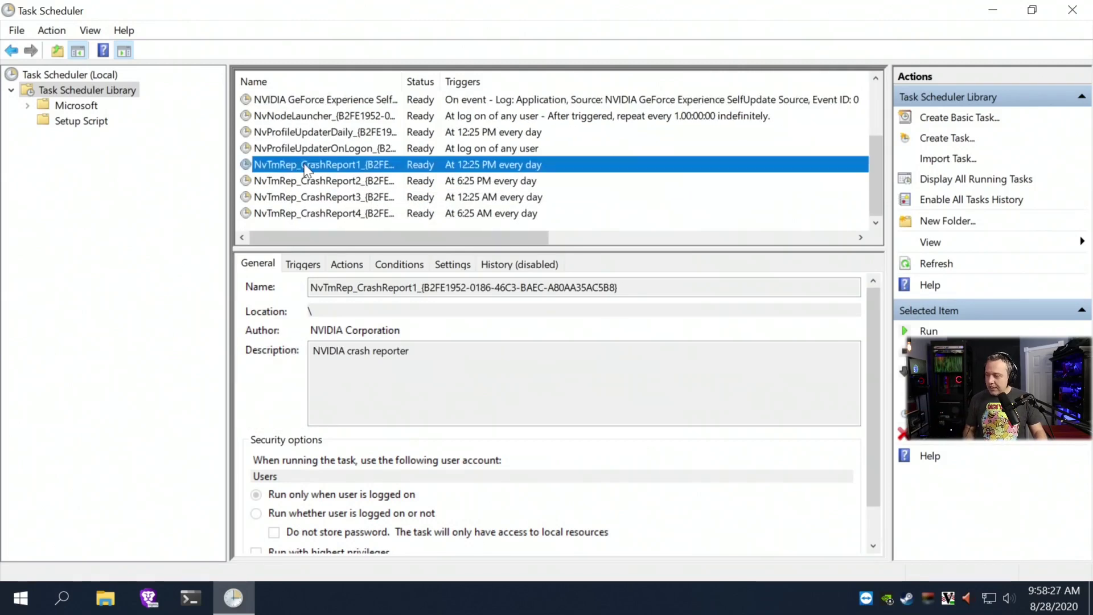
left_click(319, 214, "shift")
right_click(319, 215)
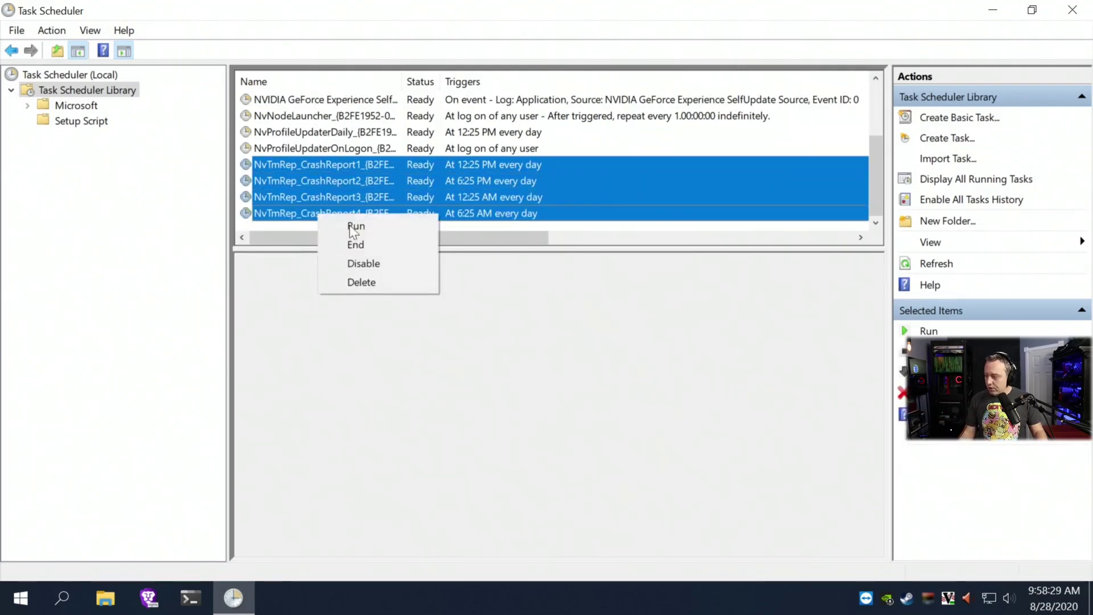
left_click(360, 281)
left_click(557, 412)
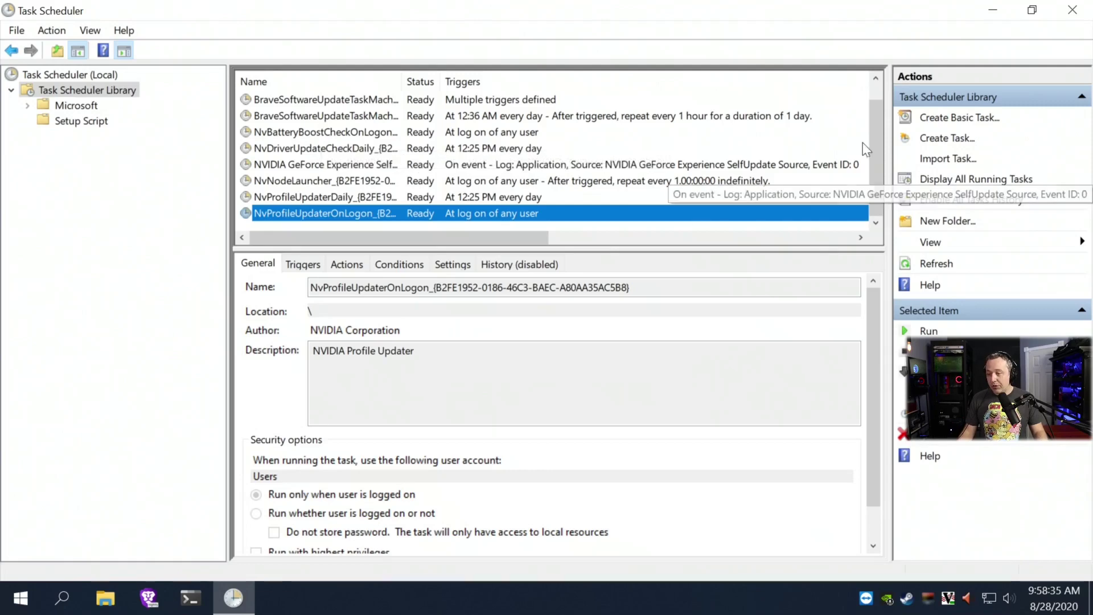
left_click(965, 139)
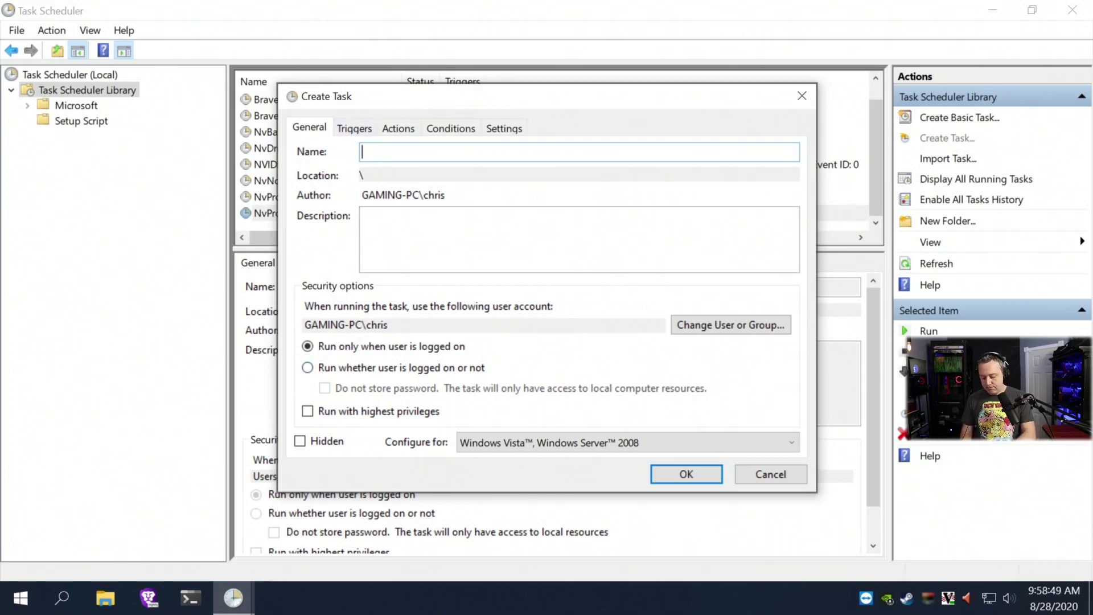
- Enter 'play video' as the new task's name
type("play audio")
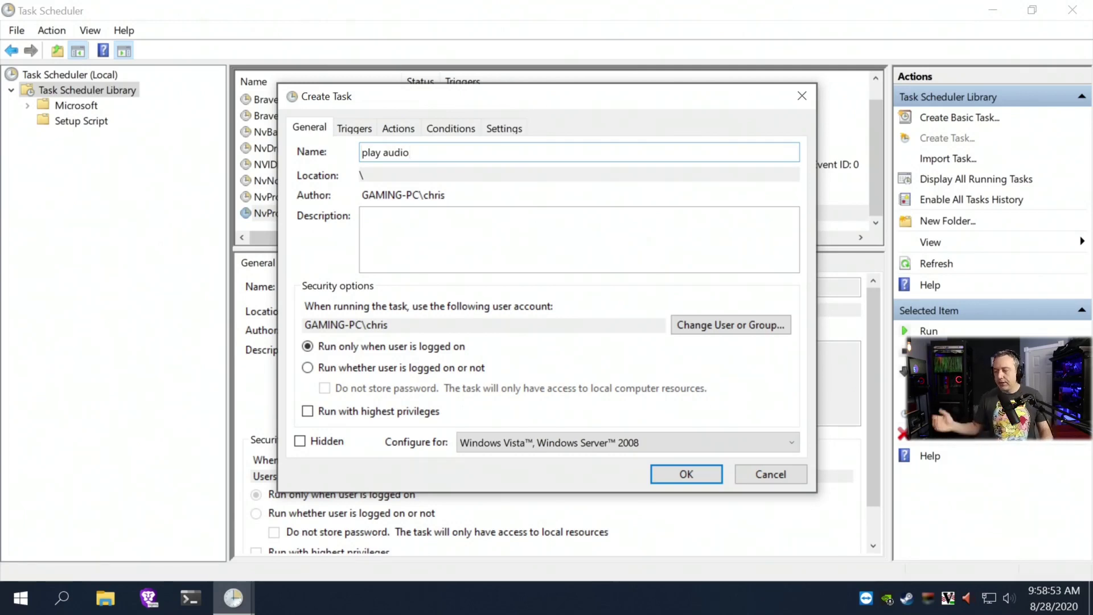
key("BackSpace")
key("BackSpace")
key("BackSpace")
key("BackSpace")
key("BackSpace")
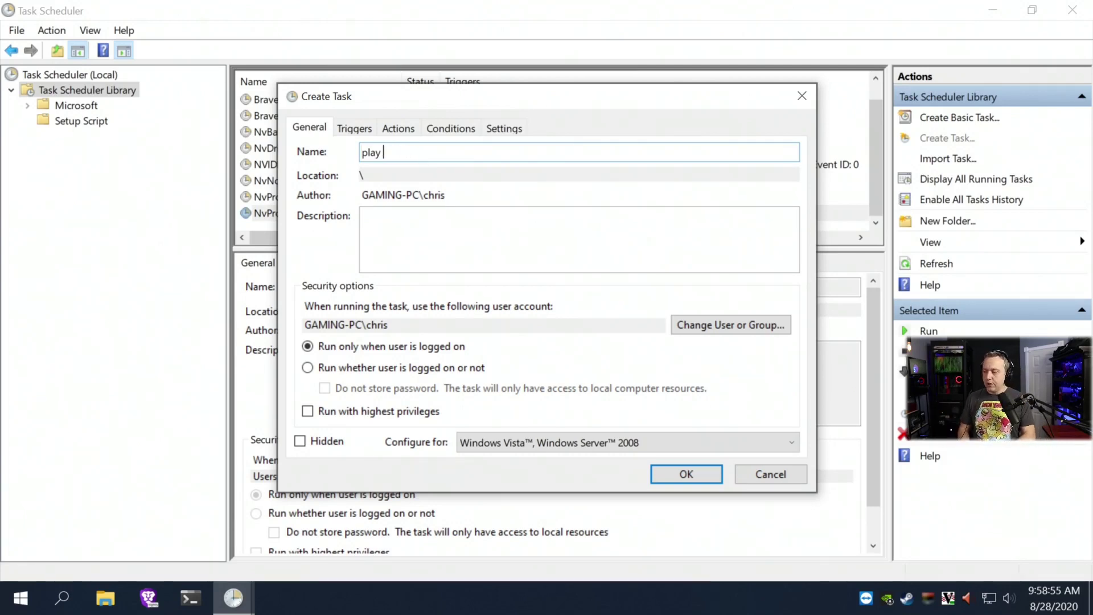
type("video")
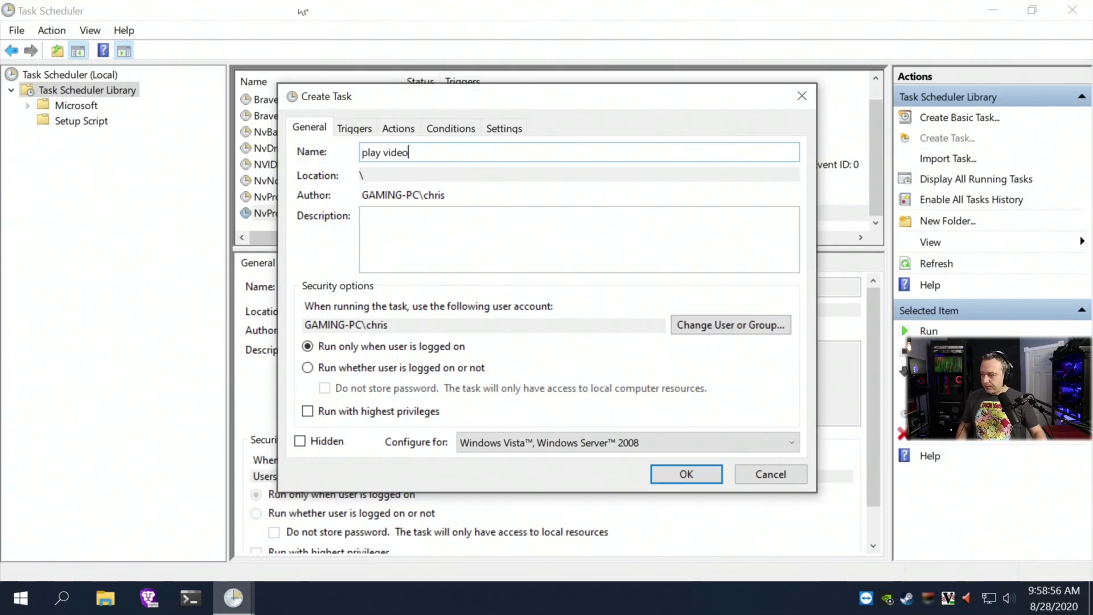
left_click(354, 129)
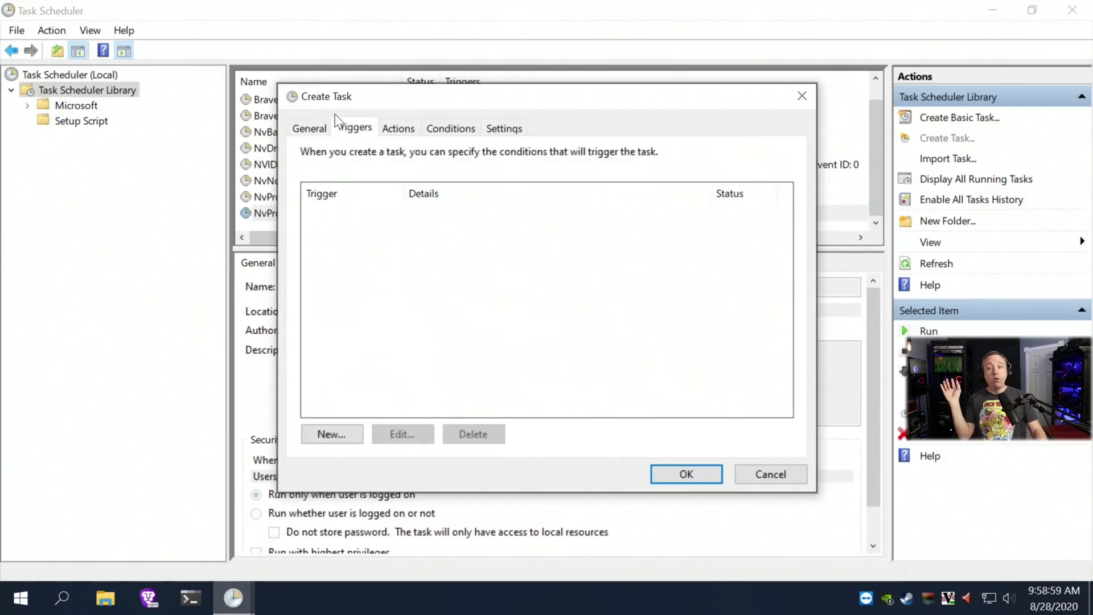
- Browse the New Trigger's 'Begin the task' options, then cancel without adding a trigger
left_click(341, 433)
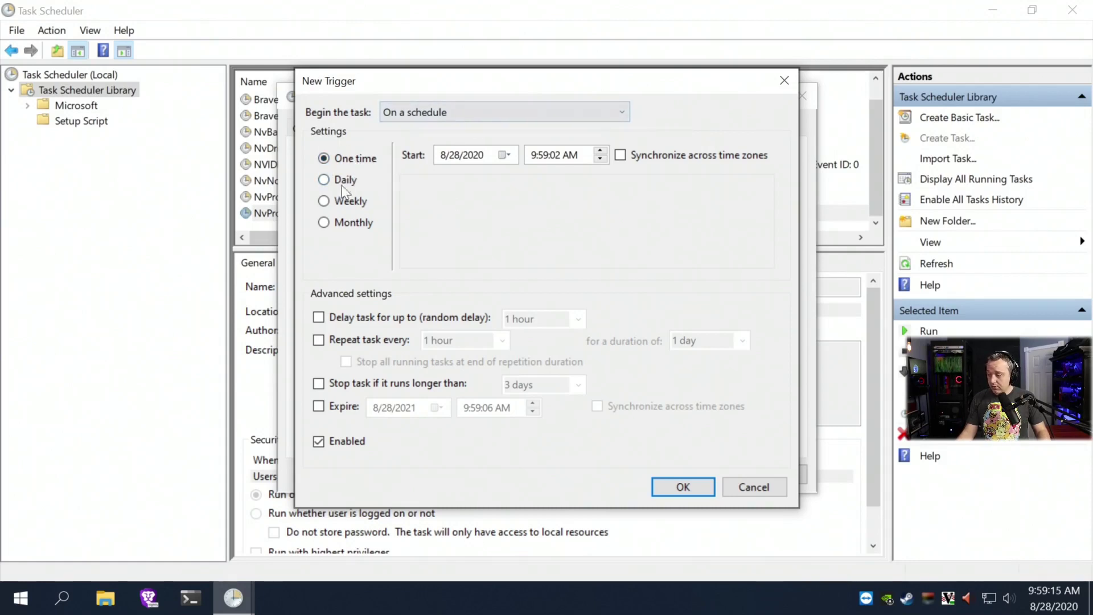
left_click(501, 115)
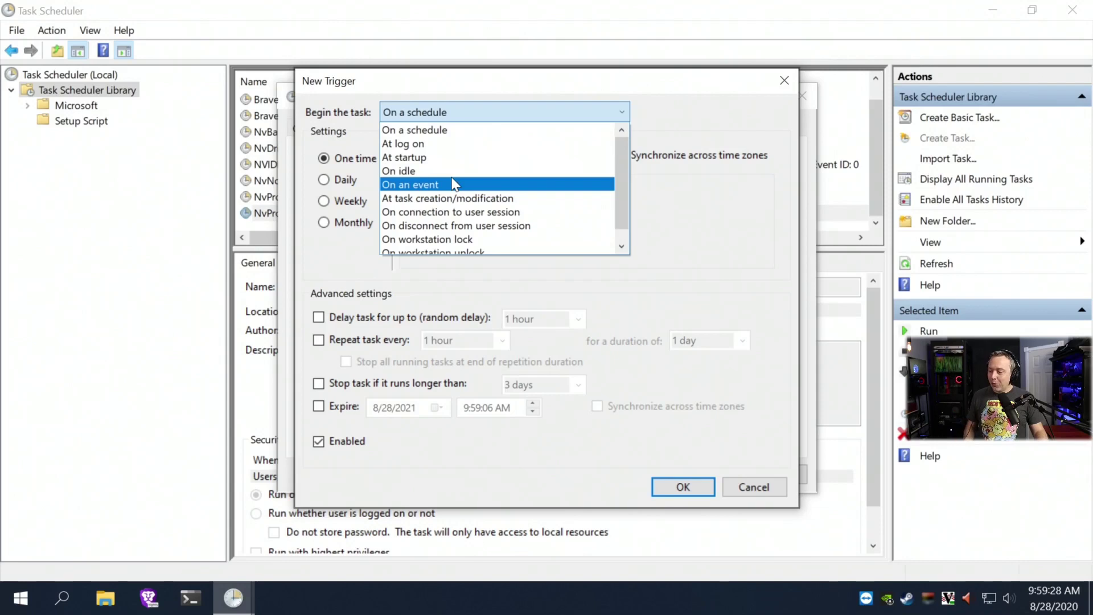
scroll(453, 183, "down", 1)
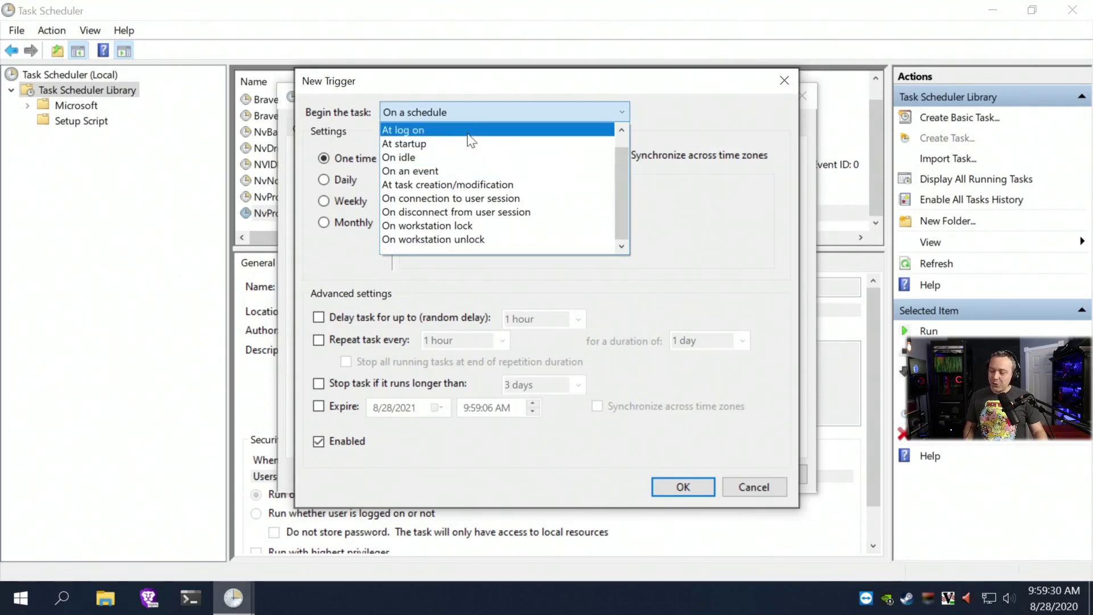
scroll(470, 140, "up", 1)
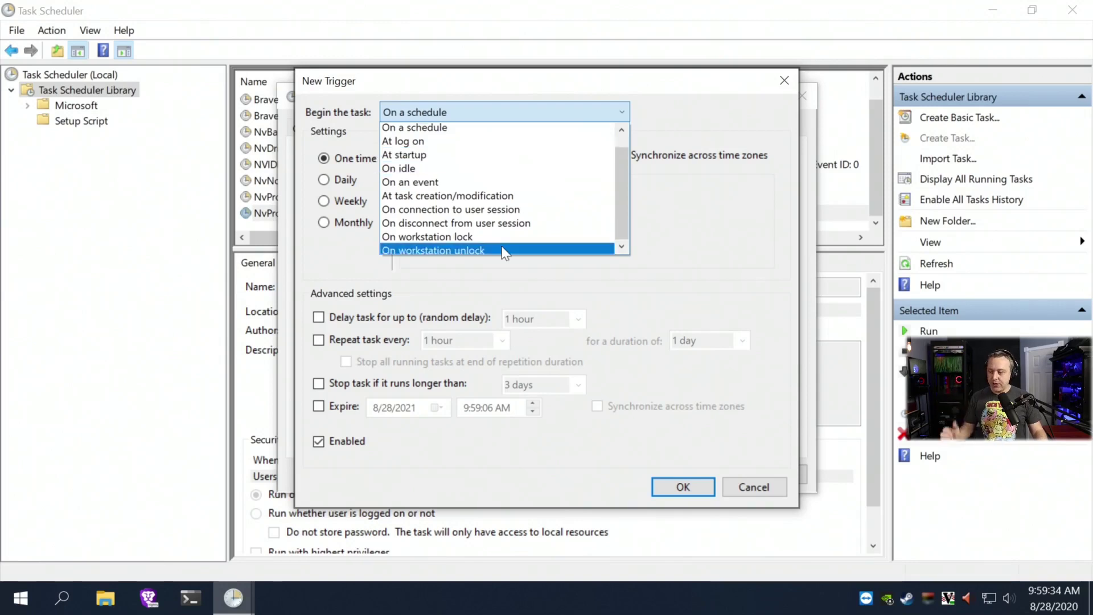
left_click(758, 488)
left_click(757, 487)
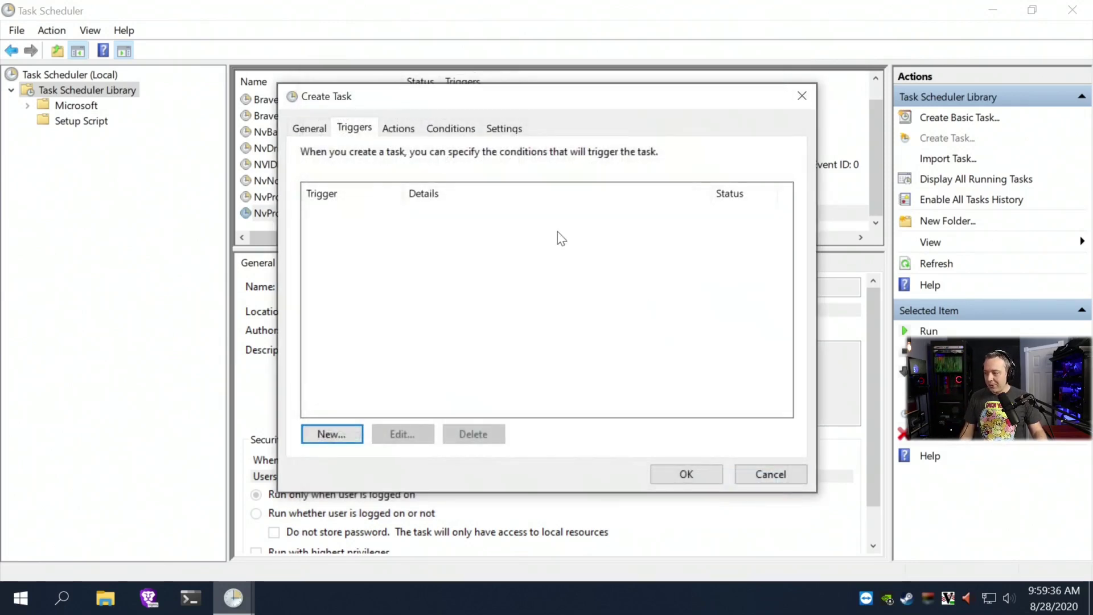
- Look over the New Action dialog on the Actions page and cancel without adding one
left_click(402, 128)
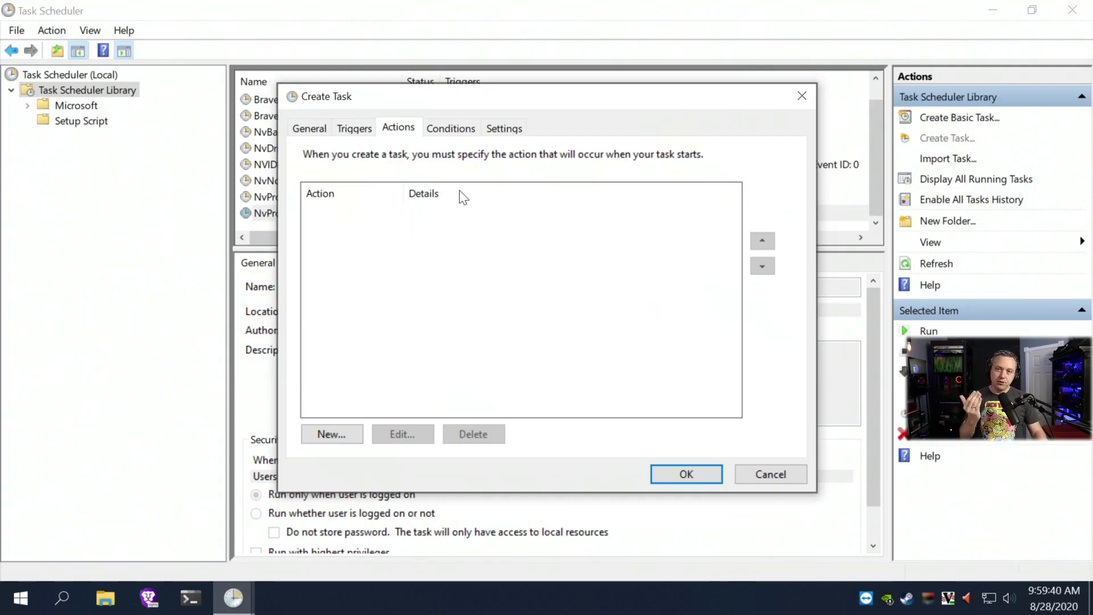
left_click(334, 437)
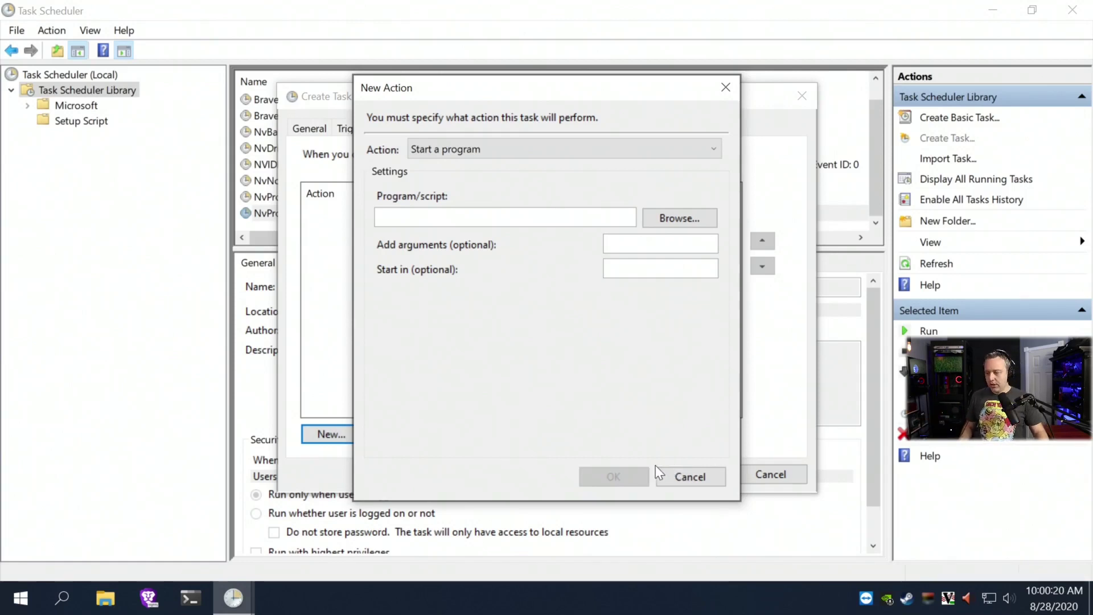
left_click(682, 481)
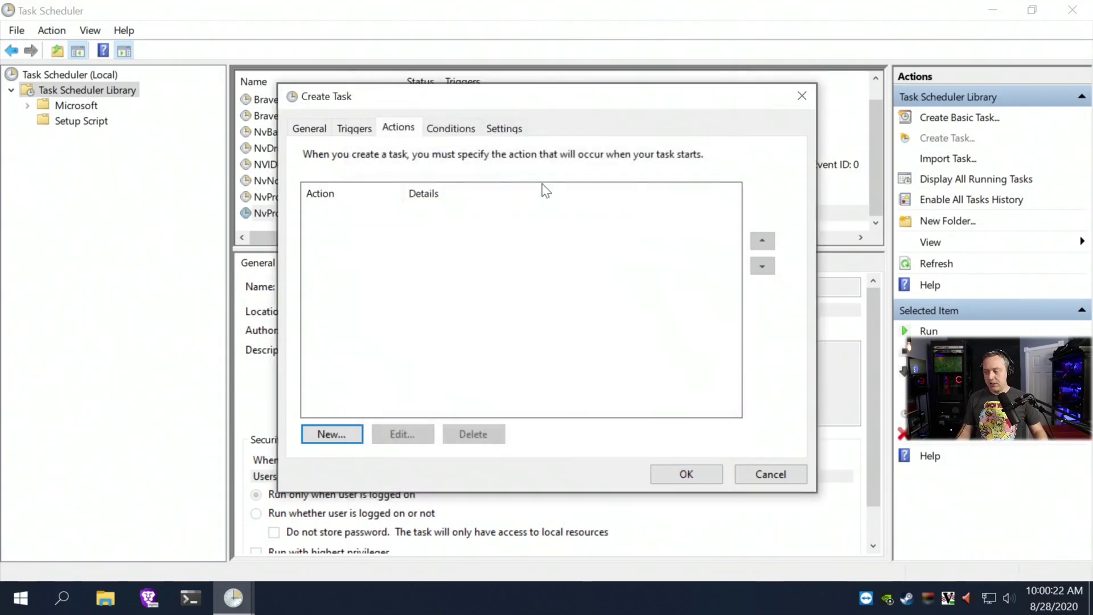
- Review the Conditions page's power options, then view the Settings page
left_click(432, 129)
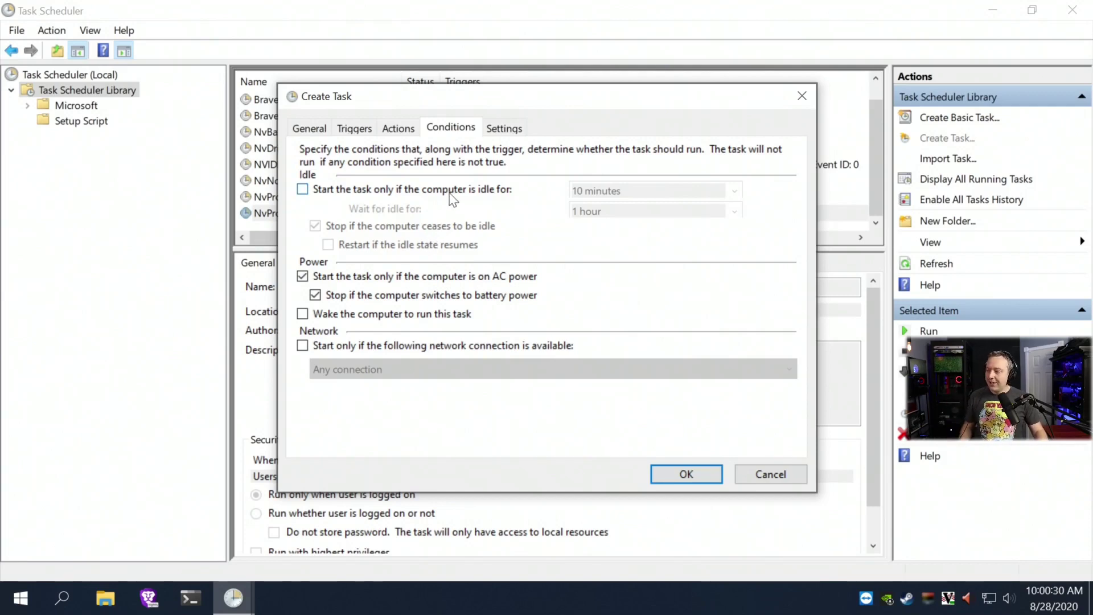
left_click(509, 129)
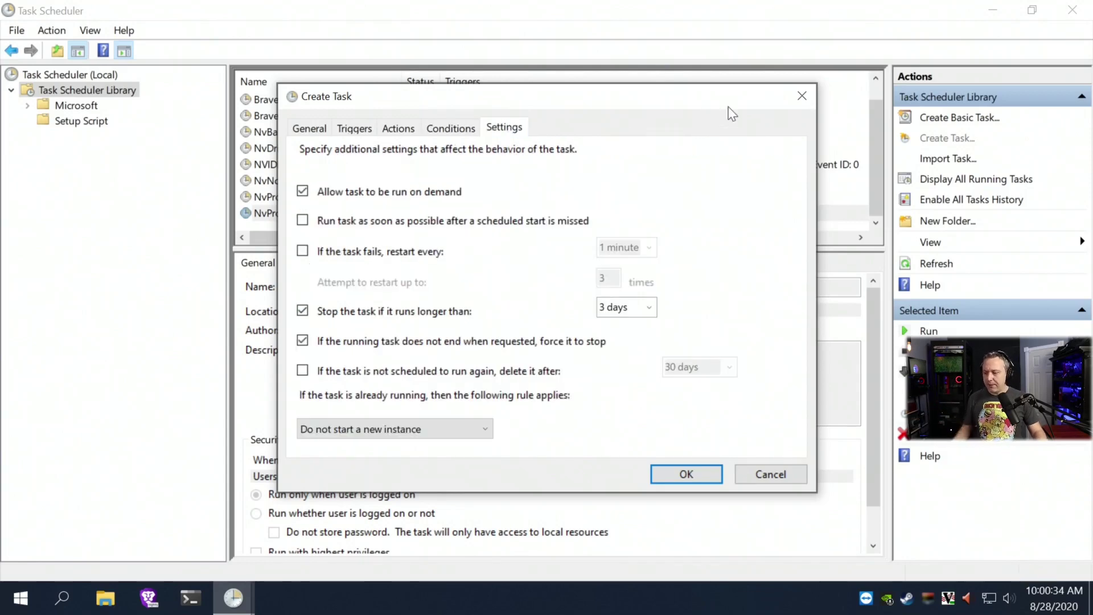